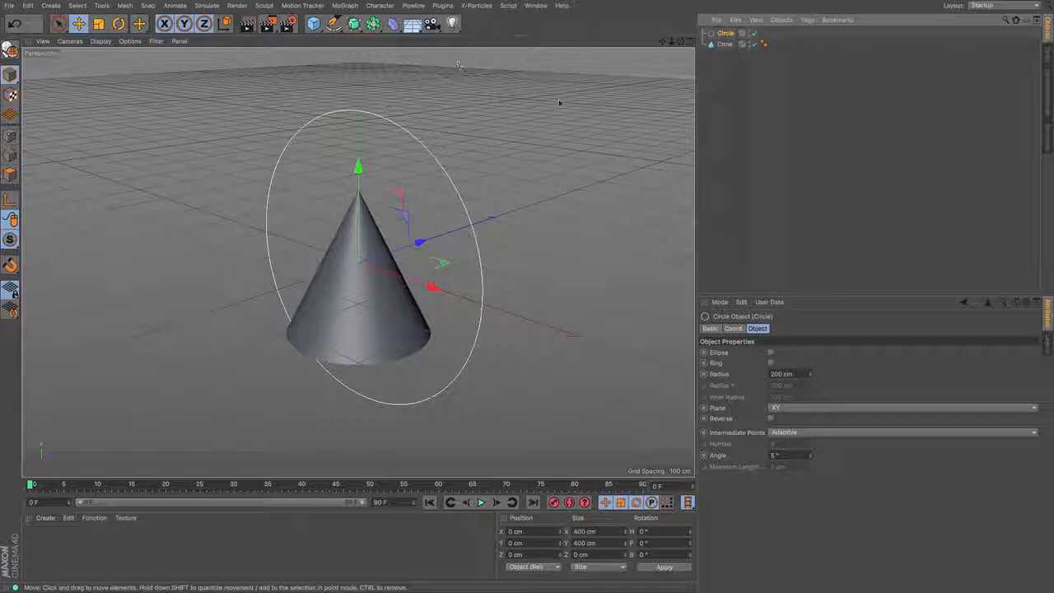
Step: Set the circle spline's plane to XZ so it lies flat
left_click(843, 408)
left_click(840, 431)
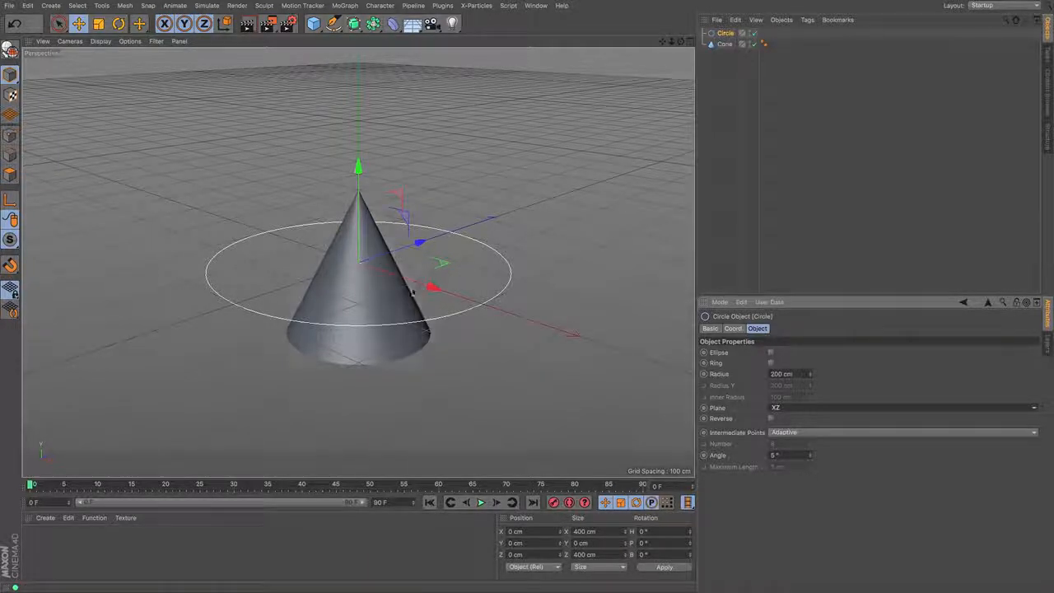
Step: Scale the cone down uniformly to about 31 cm in height and base diameter
left_click(722, 44)
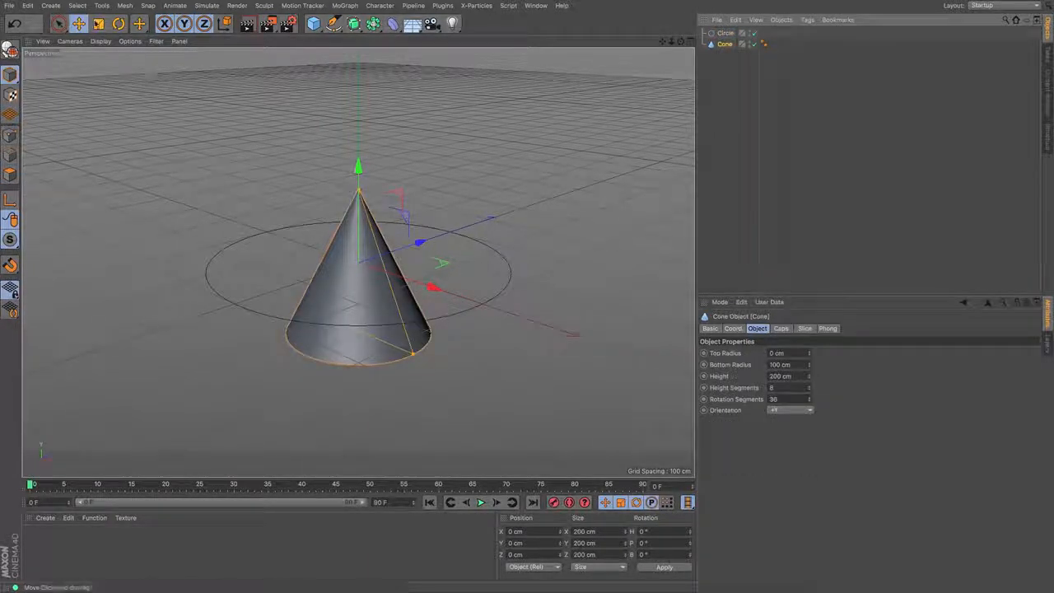
key("t")
left_click_drag(594, 175, 257, 300)
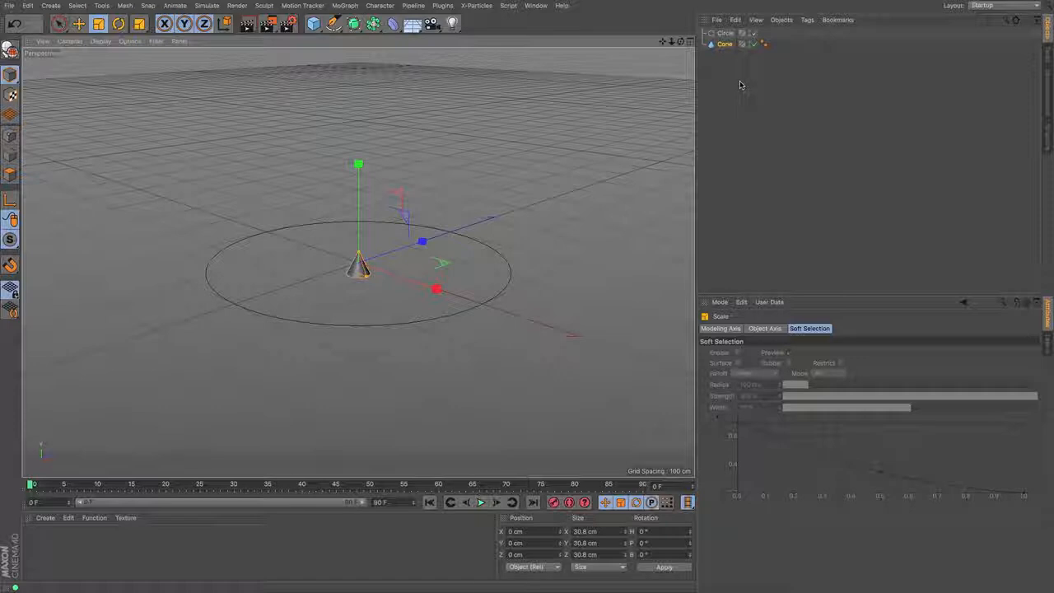
Step: Add an Align to Spline tag to the cone and assign the circle as its spline path
left_click(724, 46)
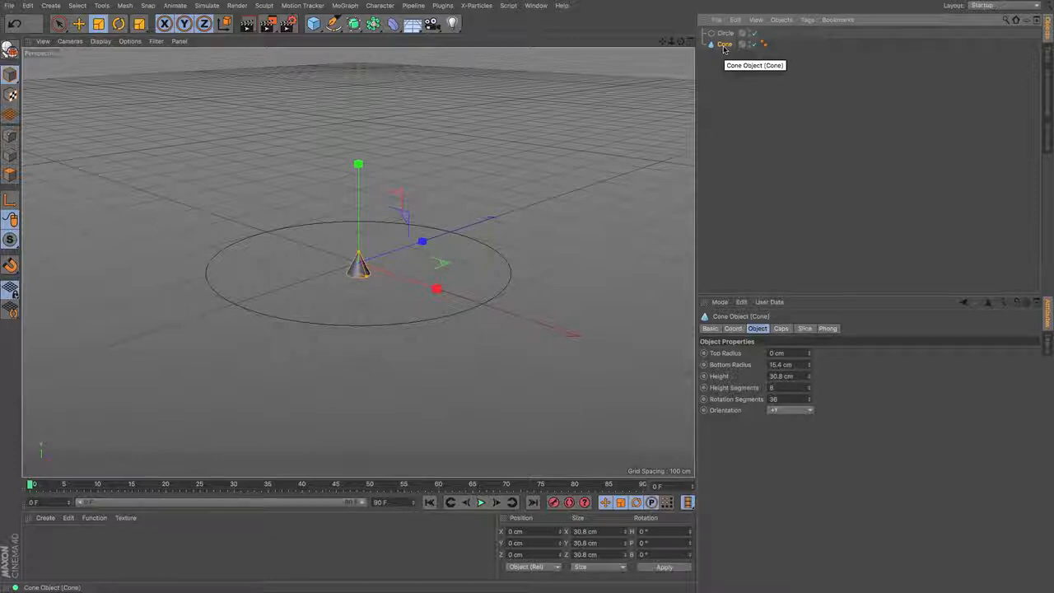
left_click(807, 20)
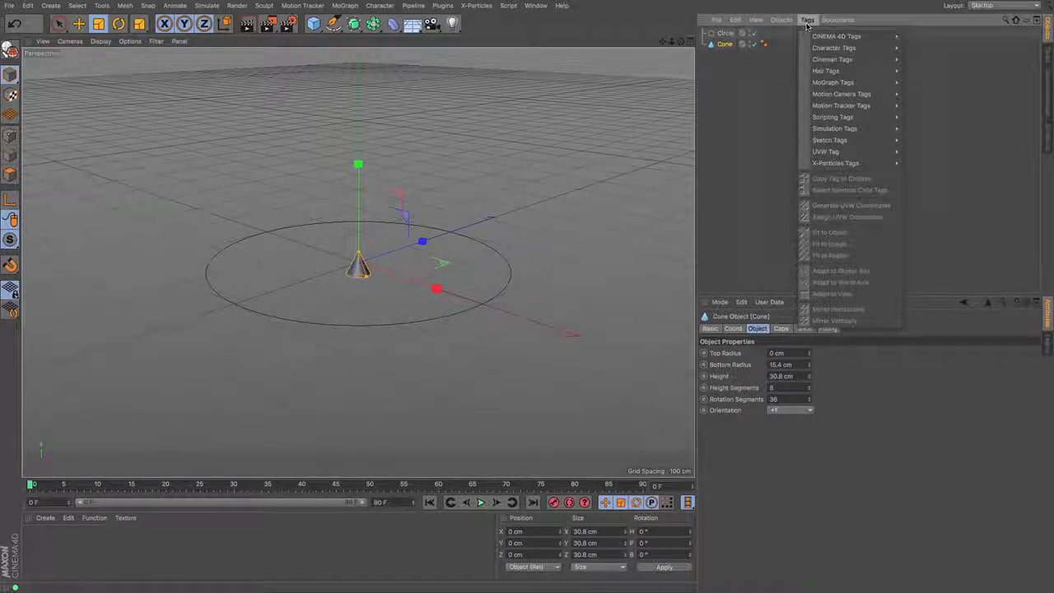
mouse_move(815, 37)
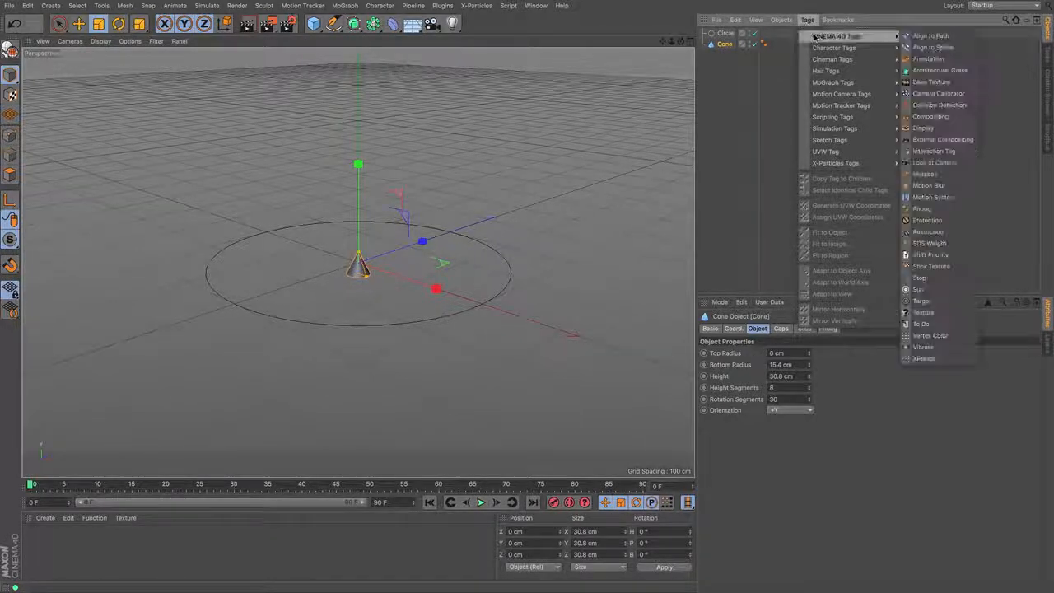
left_click(933, 48)
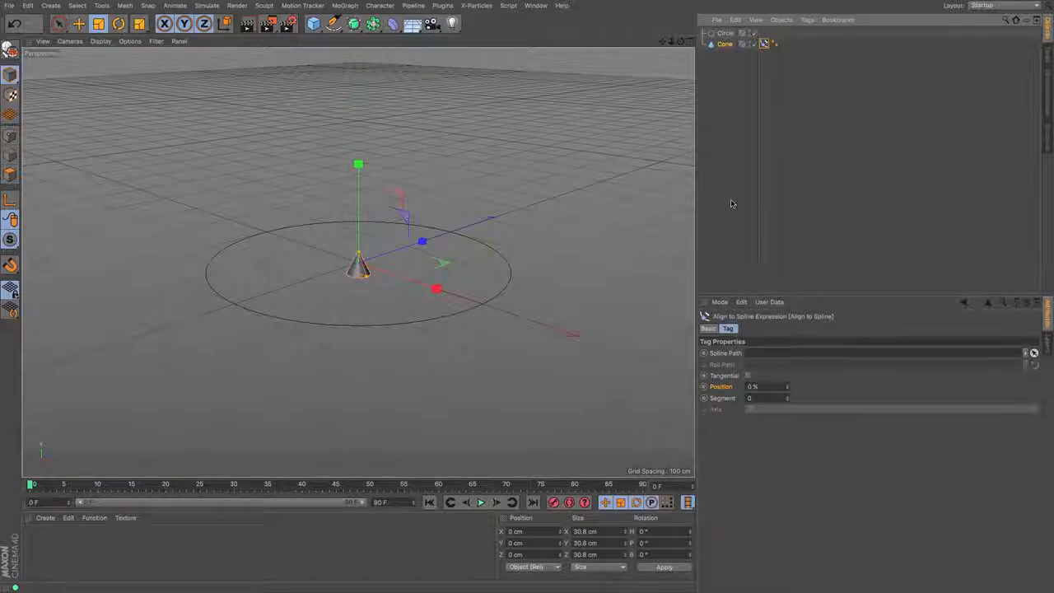
left_click(723, 35)
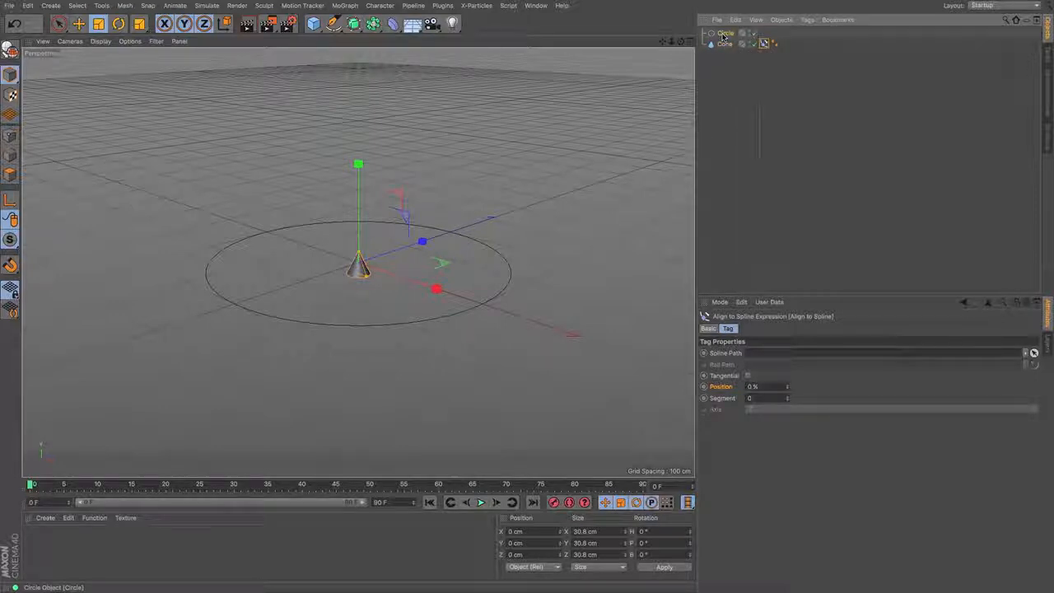
left_click_drag(744, 212, 751, 353)
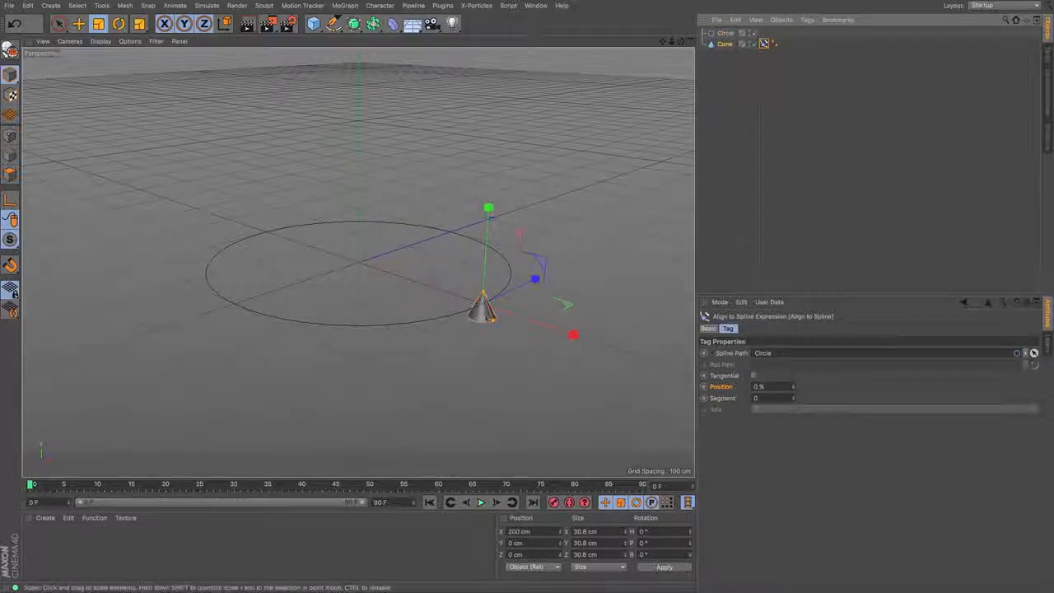
Step: Scrub the Position value of the cone's Align to Spline tag to preview its travel along the circle
left_click(723, 43)
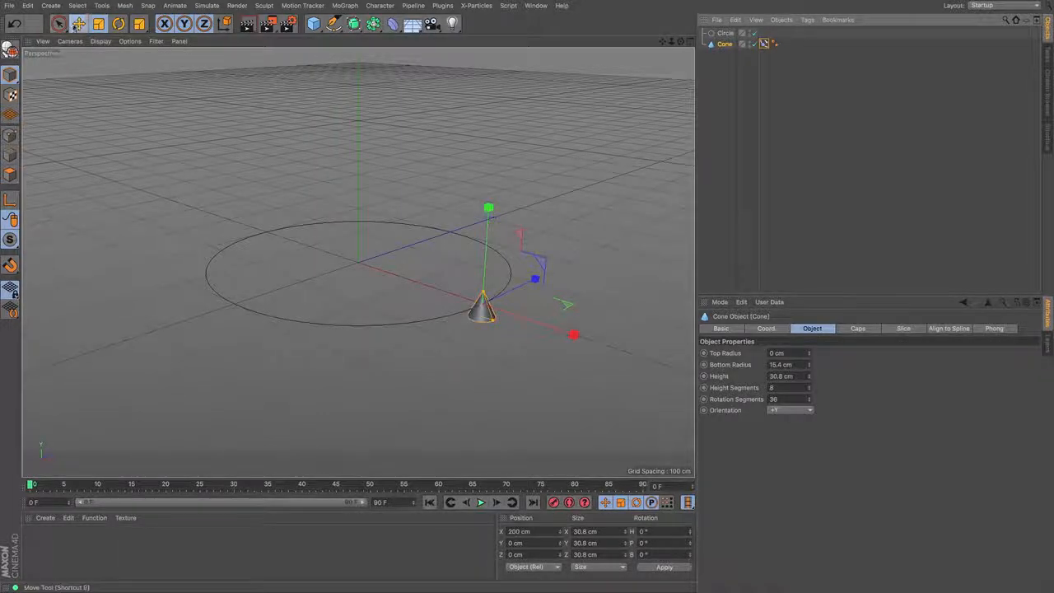
left_click(78, 23)
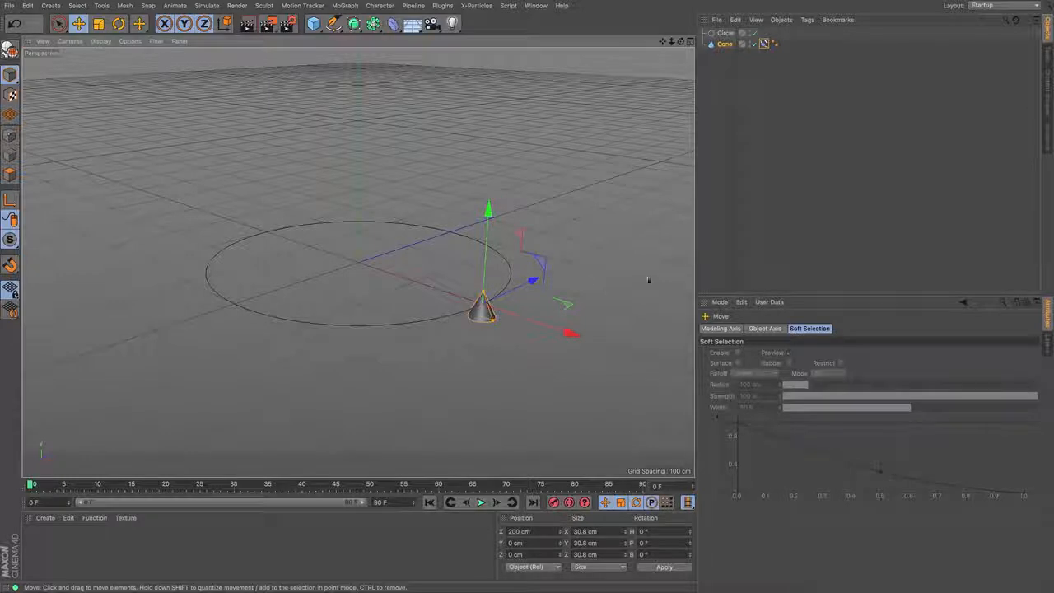
left_click(725, 33)
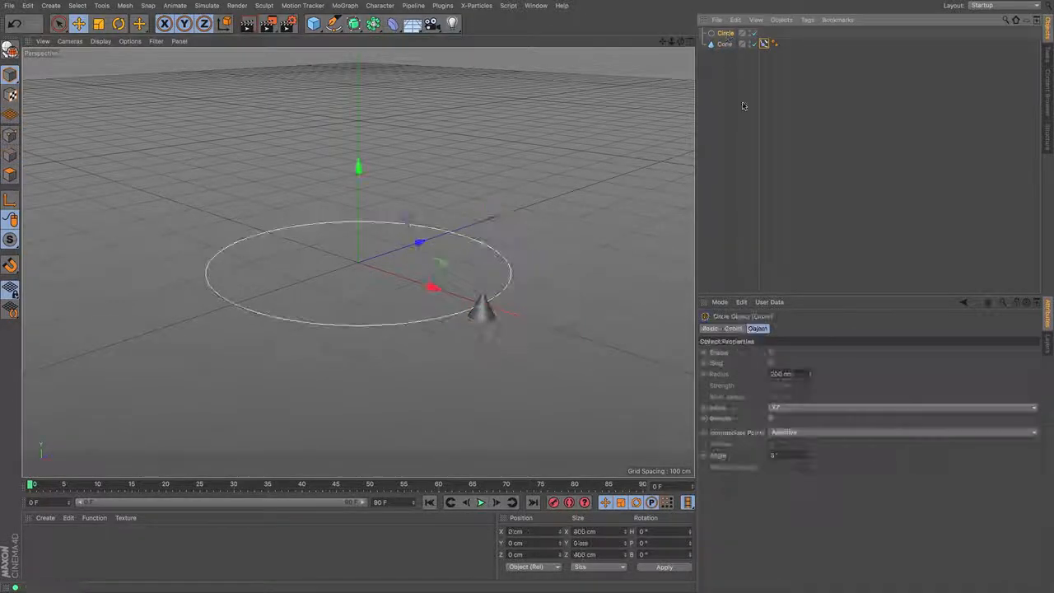
left_click(764, 44)
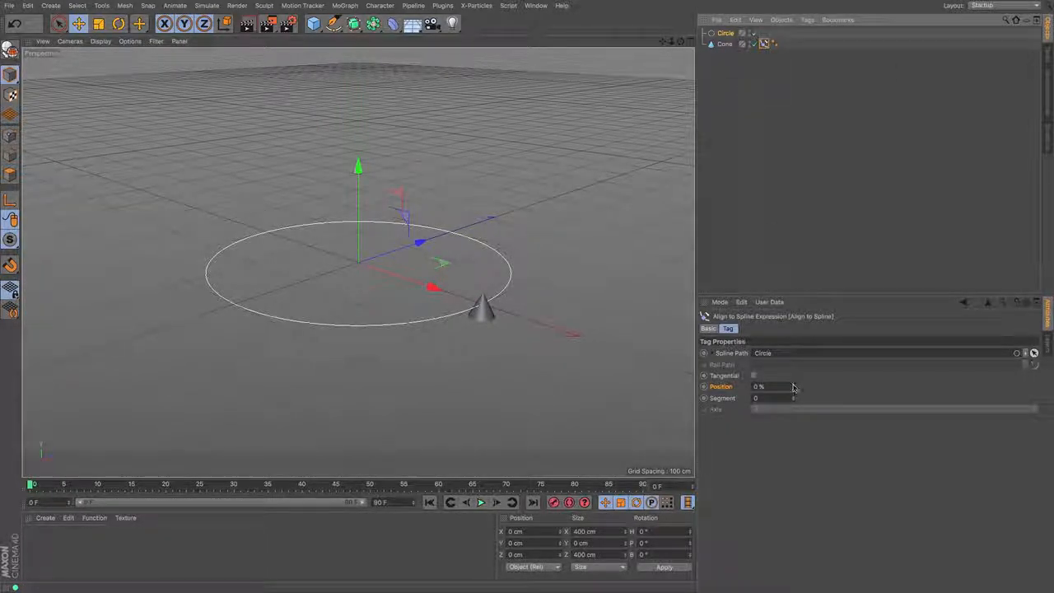
mouse_move(795, 389)
left_mouse_down()
mouse_move(980, 390)
mouse_move(793, 387)
left_mouse_up()
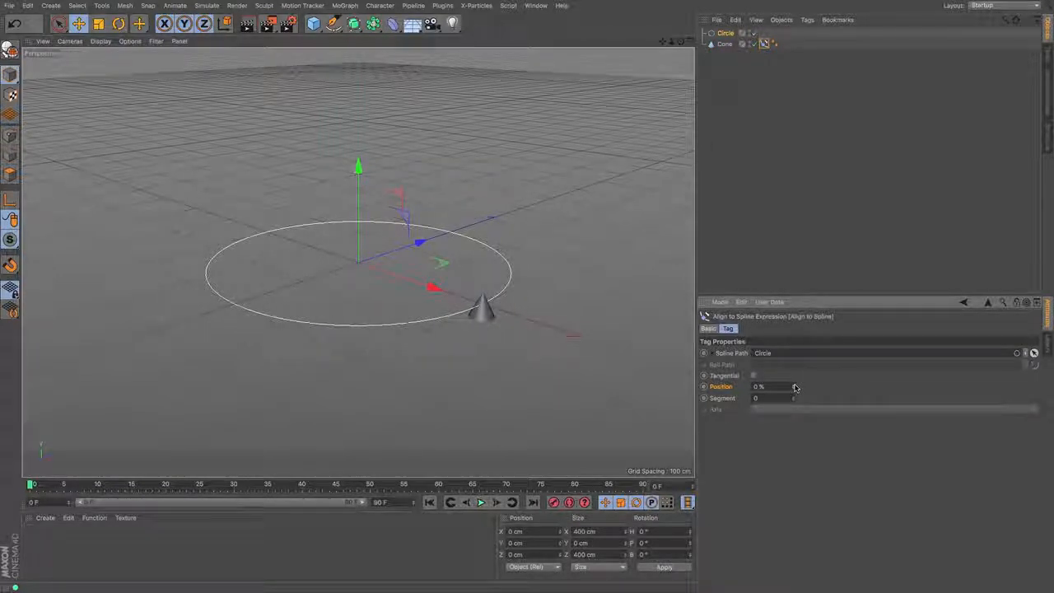
Step: Keyframe the Align to Spline tag's Position at 0% on frame 0 and at 100% on frame 90
left_click(704, 387)
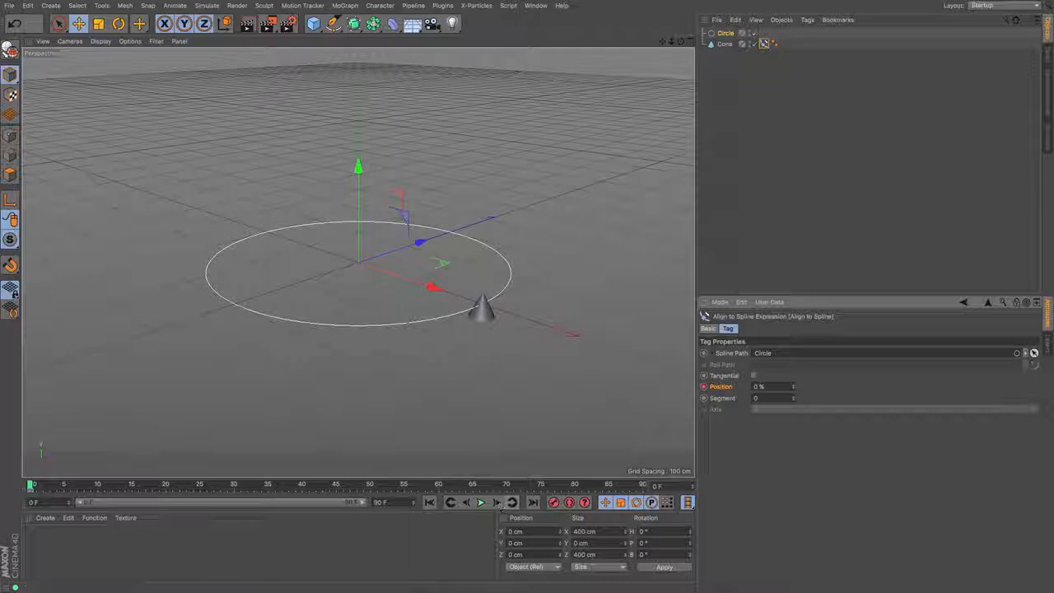
left_click(643, 485)
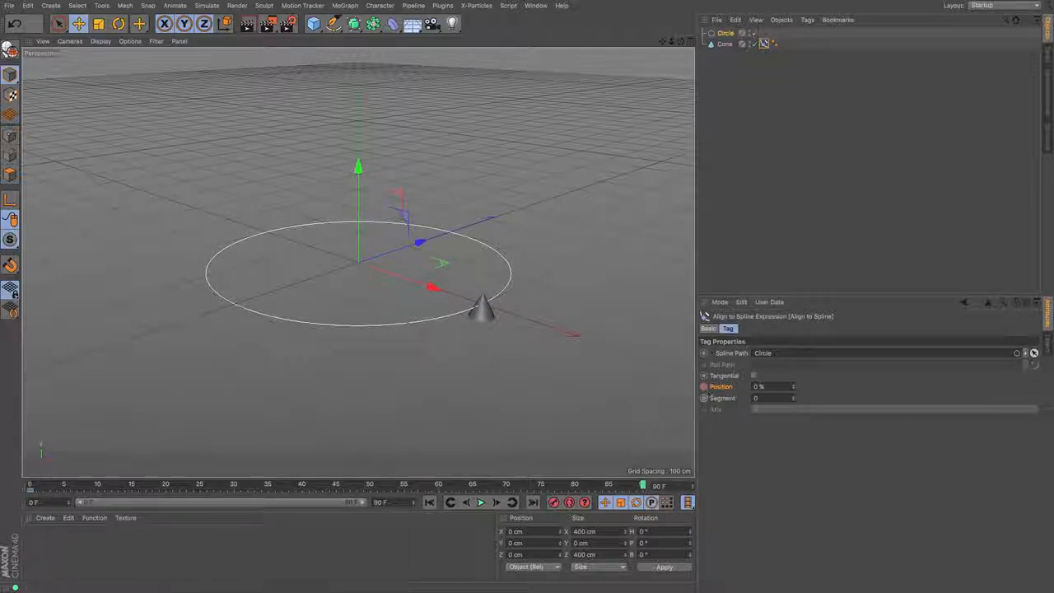
left_click(704, 387)
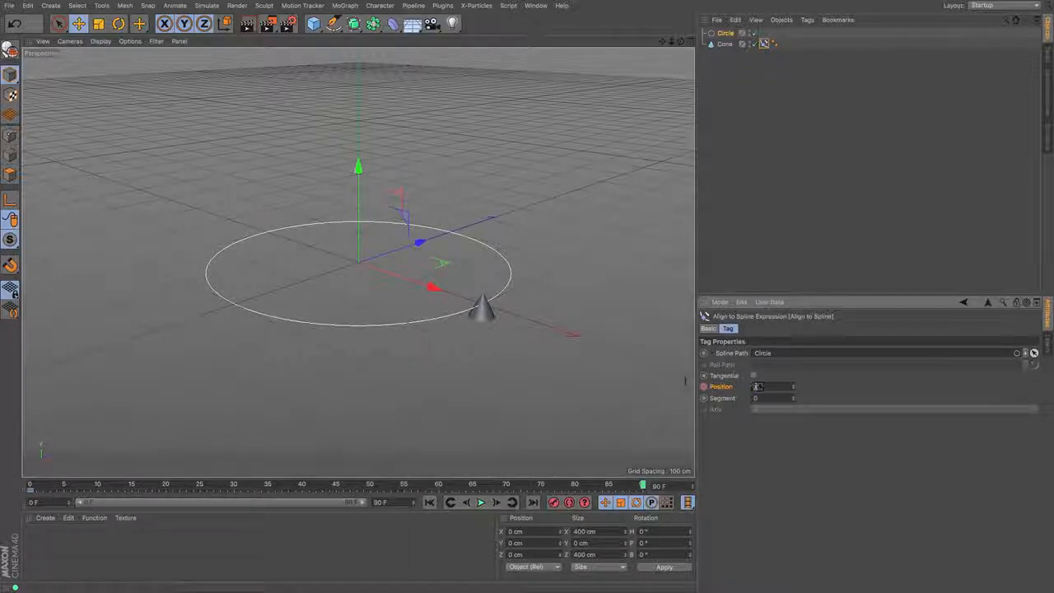
type("100")
key("Return")
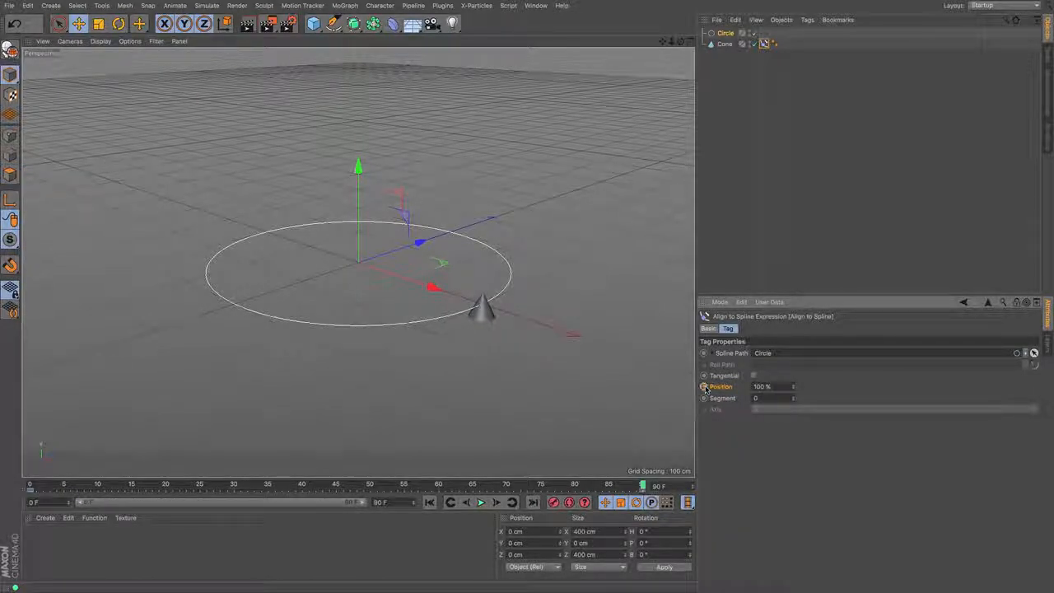
Step: Play back the animation to check how the cone travels around the circle
left_click(482, 502)
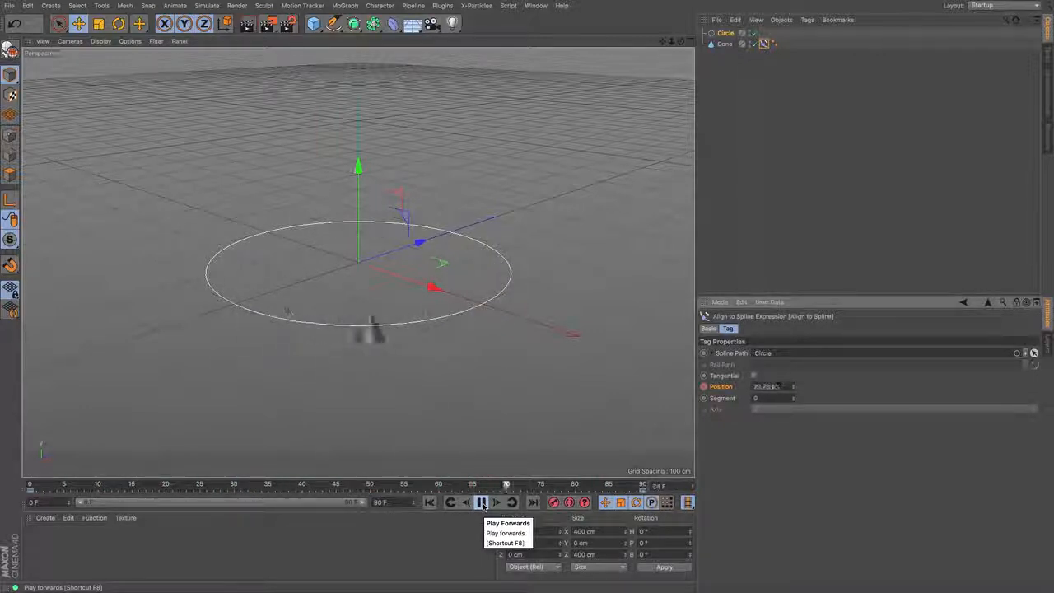
left_click(481, 503)
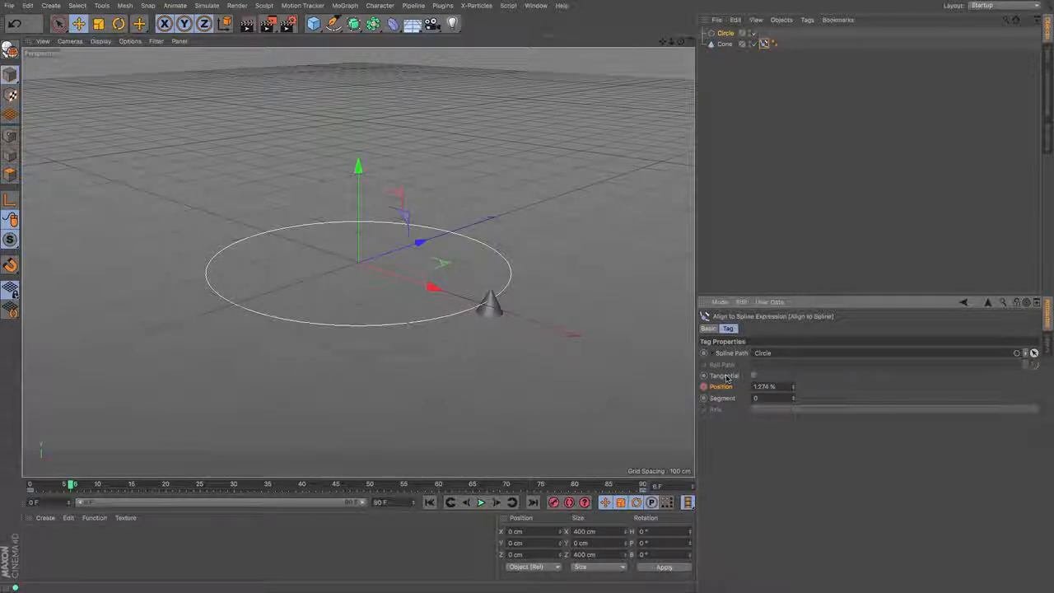
left_click(725, 45)
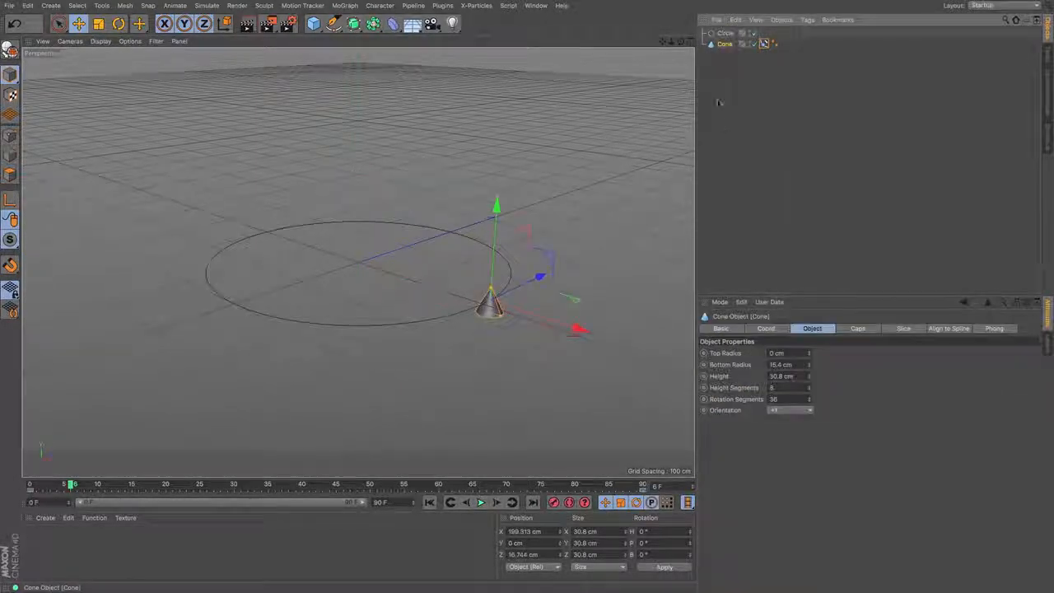
left_click(481, 502)
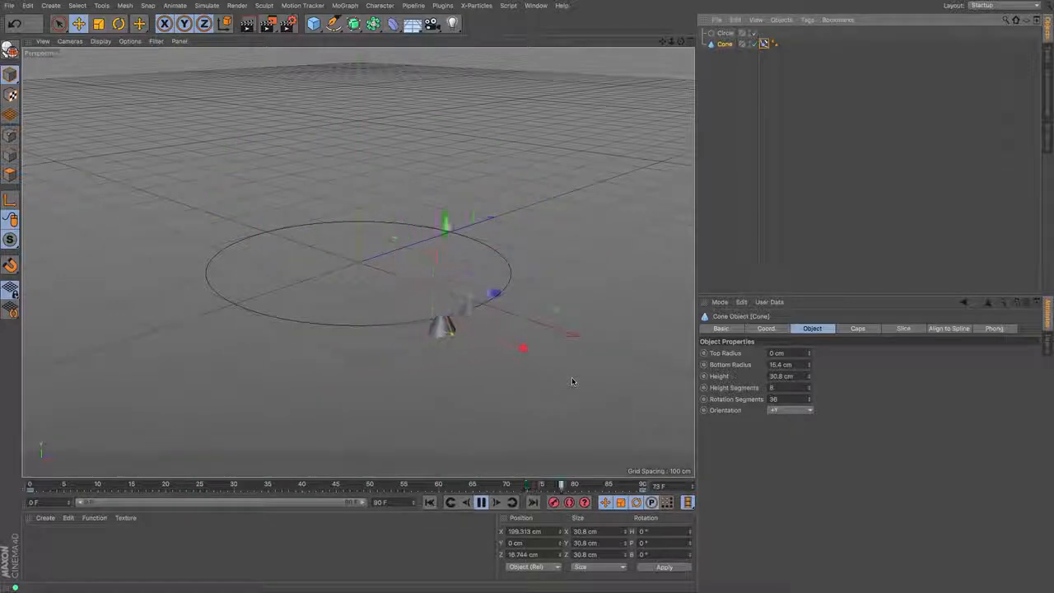
Step: Enable Tangential on the cone's Align to Spline tag and set its axis to X after trying Y
left_click(763, 43)
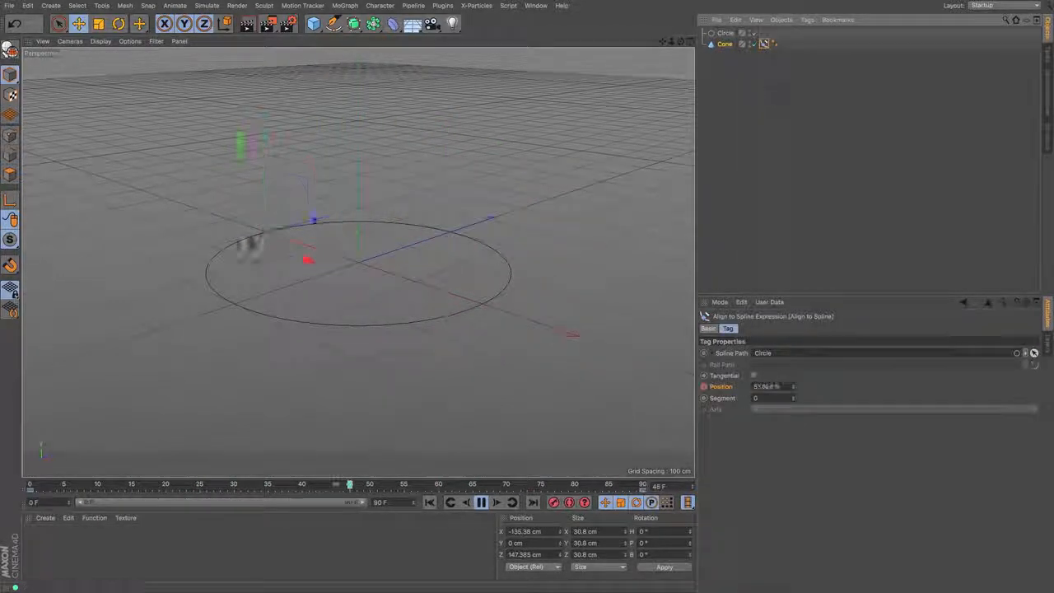
left_click(753, 375)
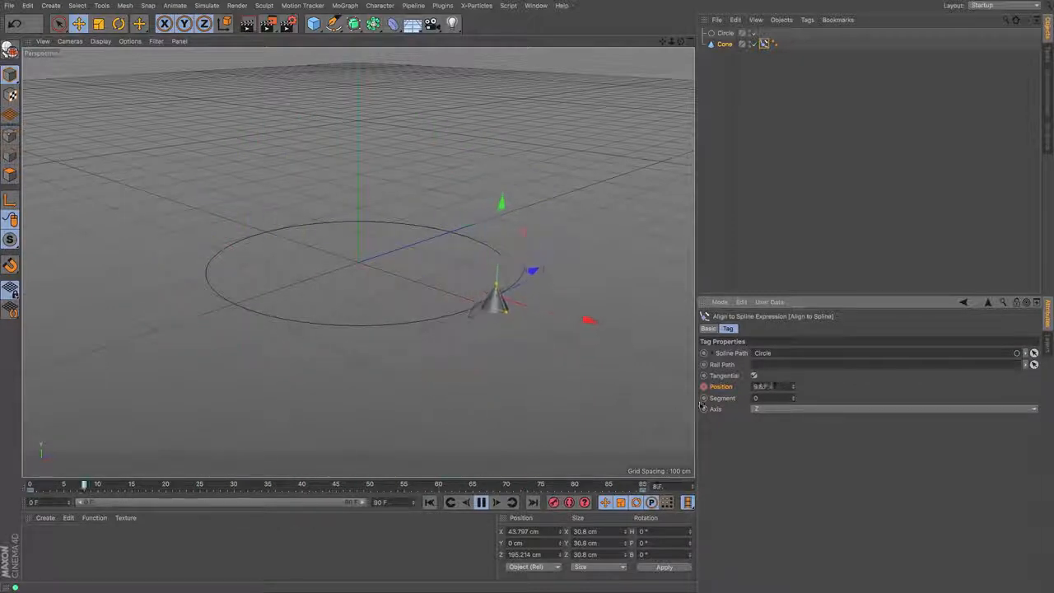
left_click(807, 410)
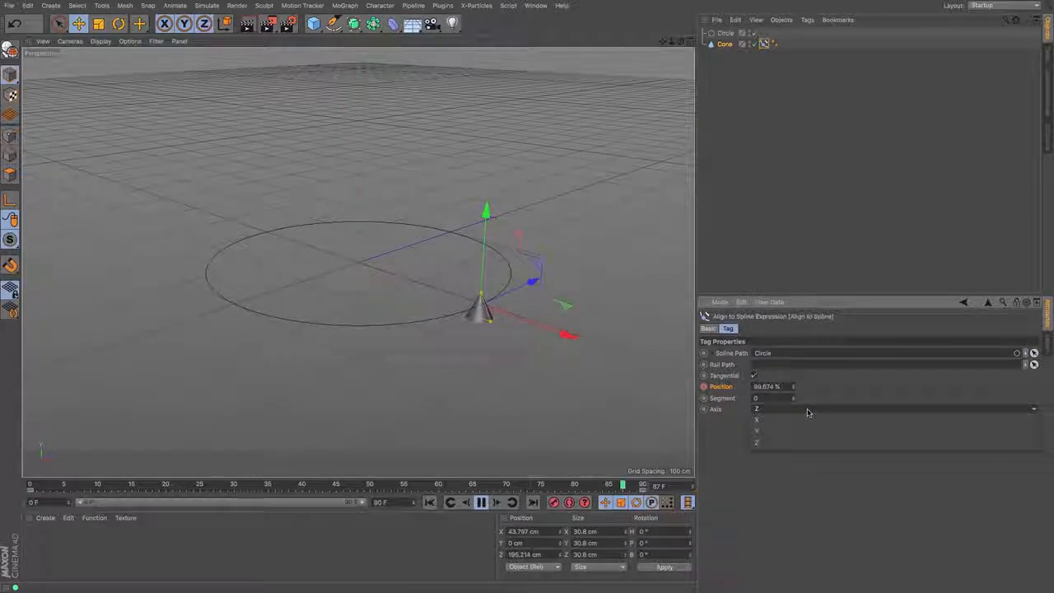
left_click(807, 431)
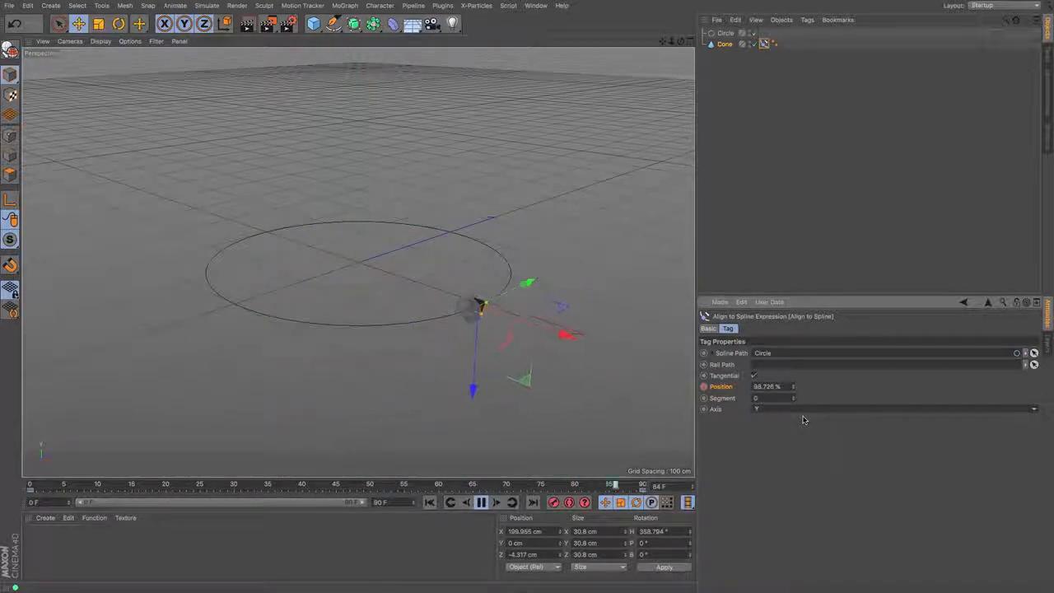
left_click(802, 411)
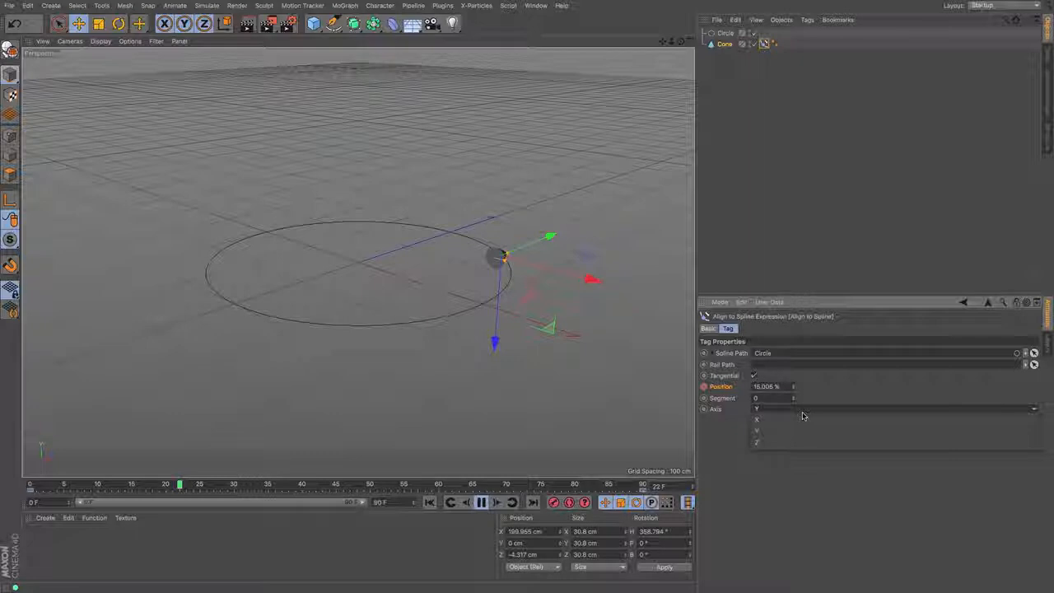
left_click(802, 419)
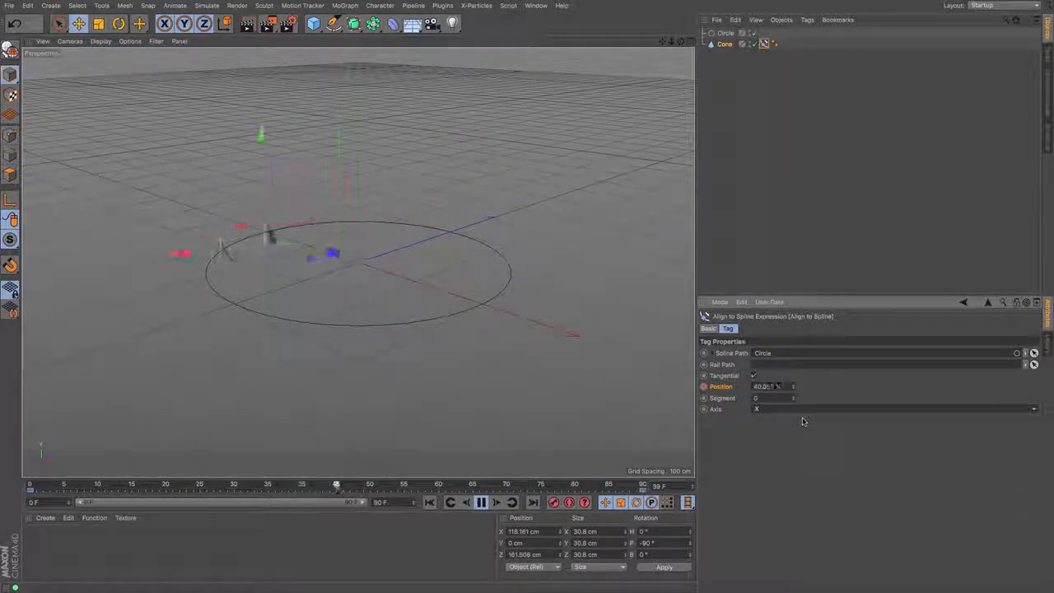
Step: Stop the playback and return the timeline to frame 0
right_click(481, 503)
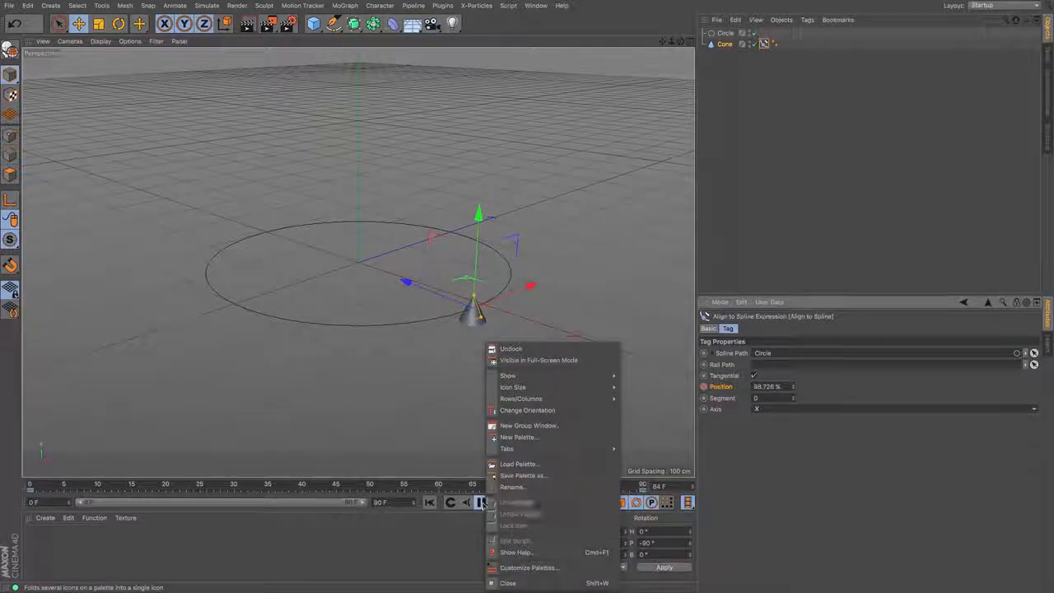
left_click(481, 503)
left_click(481, 502)
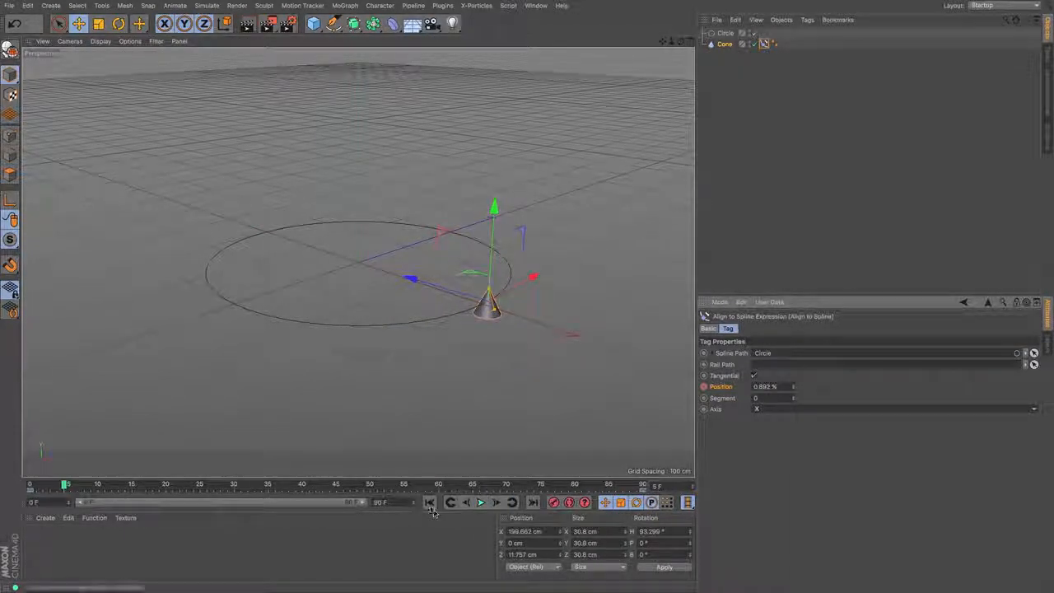
left_click(429, 503)
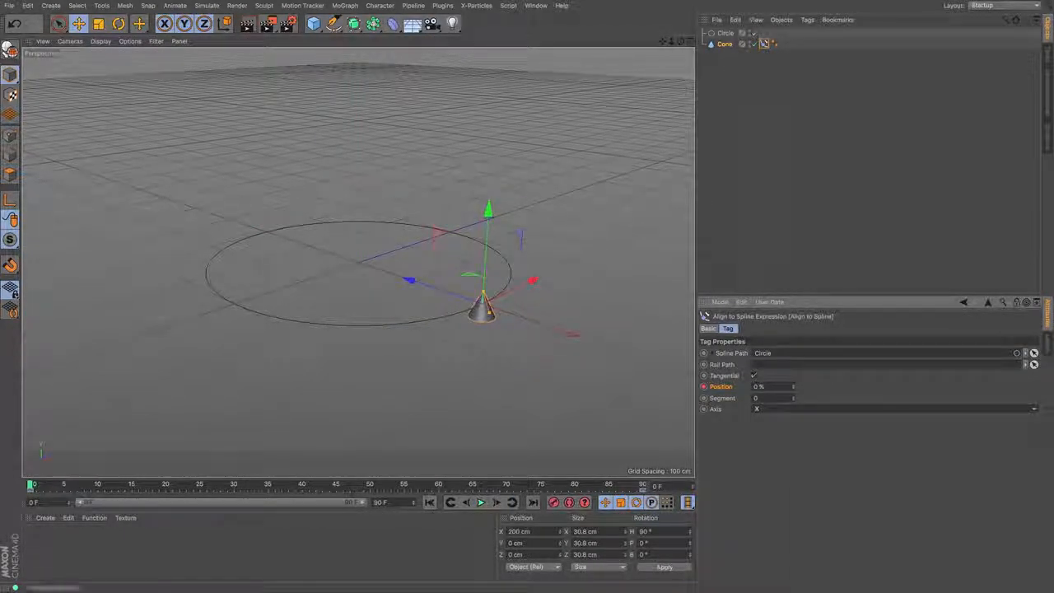
Step: Set the cone's orientation to +Z after trying -Y
left_click(726, 44)
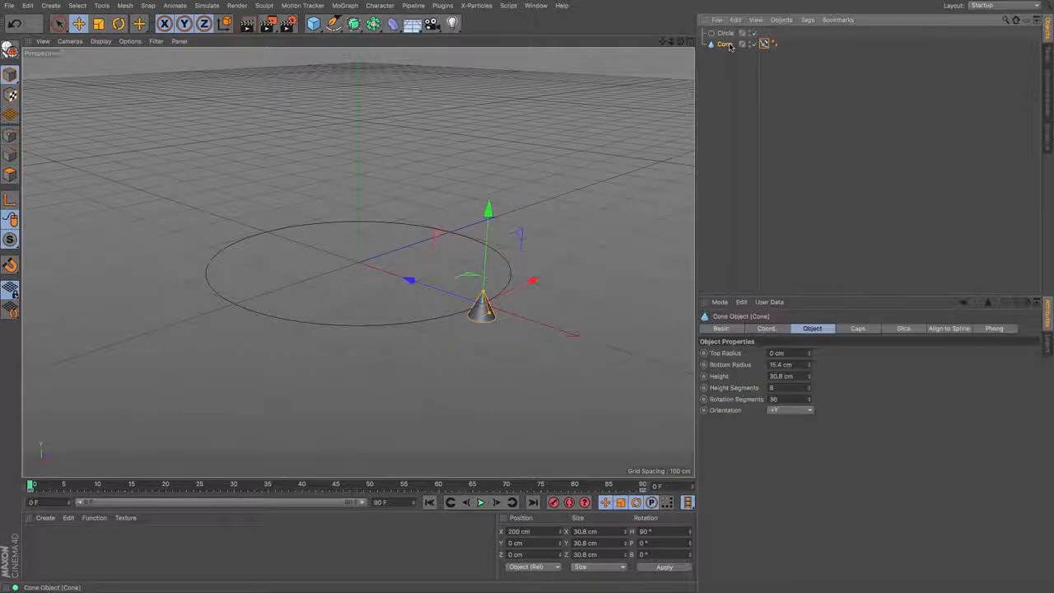
left_click(809, 413)
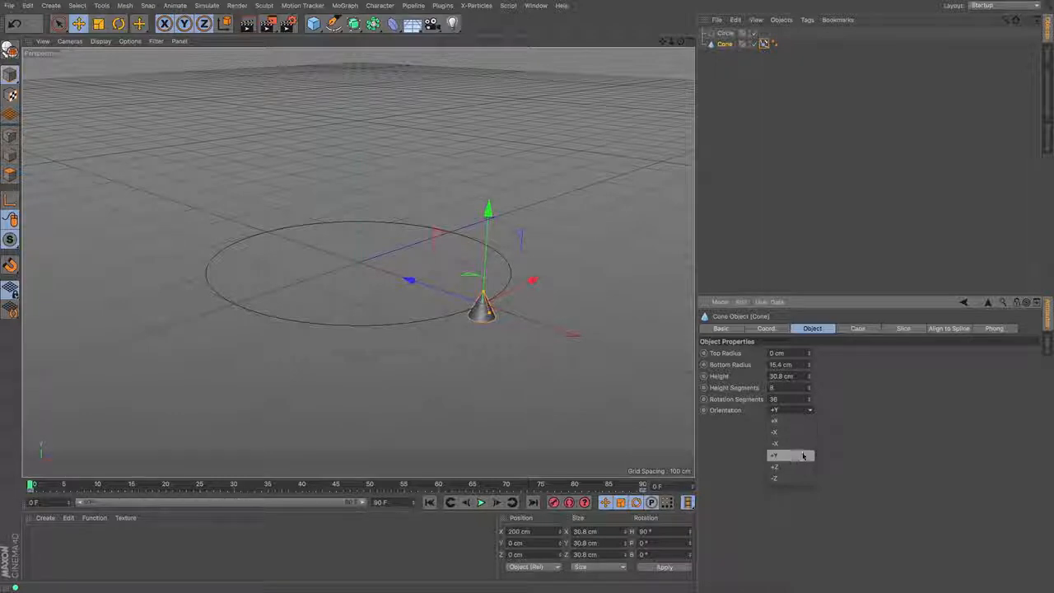
left_click(803, 456)
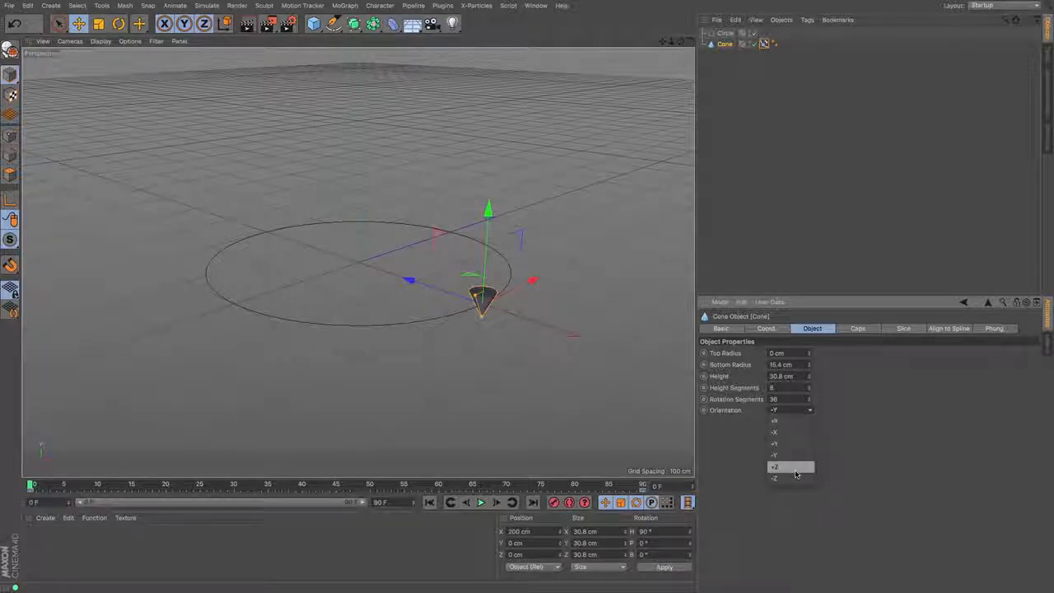
left_click(793, 467)
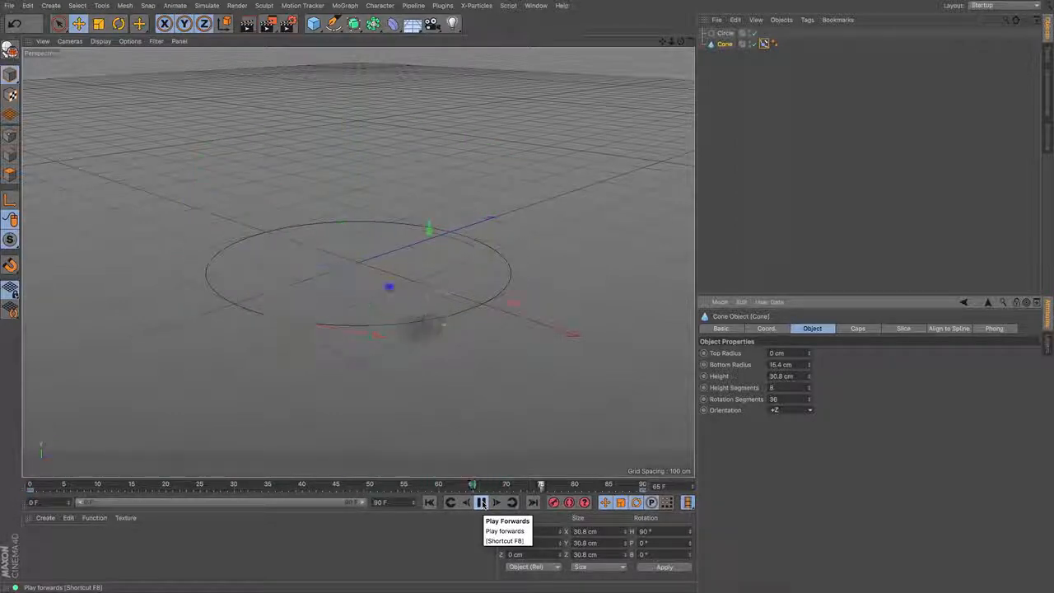
Step: Set the axis of the cone's Align to Spline tag to Z and play back the animation to check the cone's direction
left_click(764, 43)
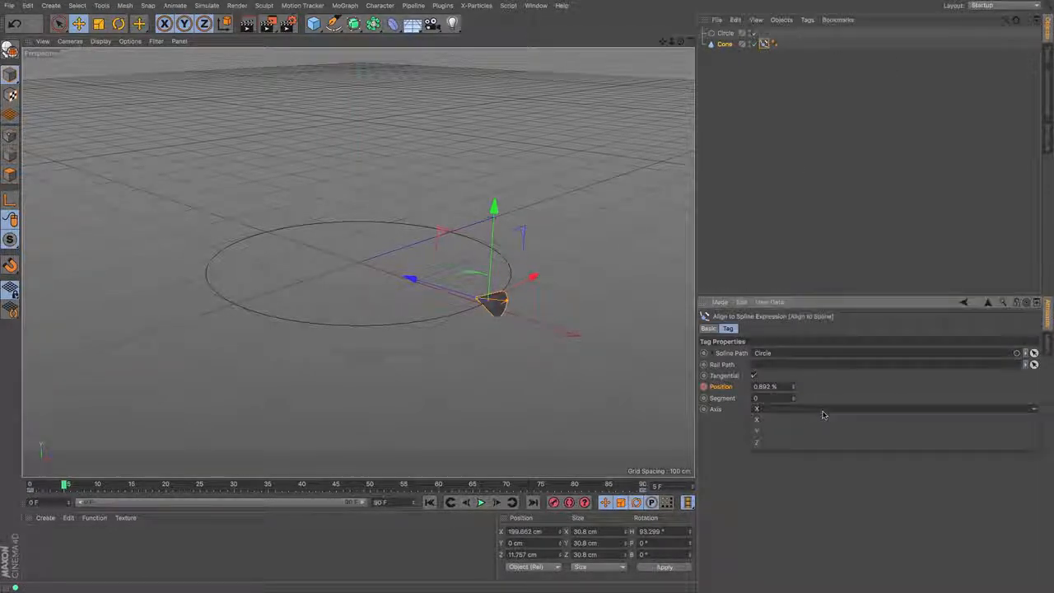
left_click(822, 410)
left_click(823, 443)
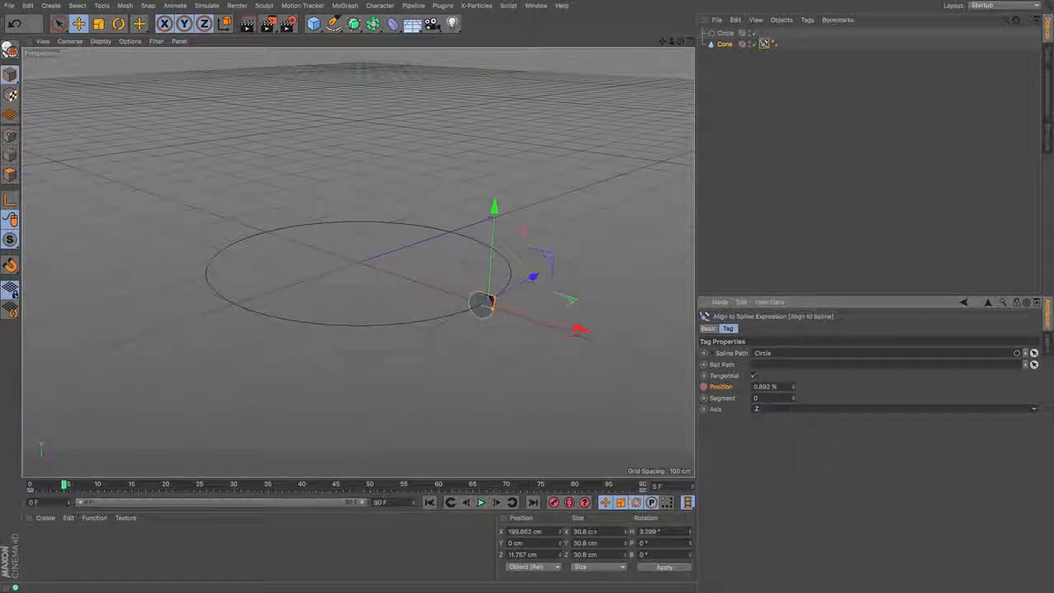
left_click(482, 504)
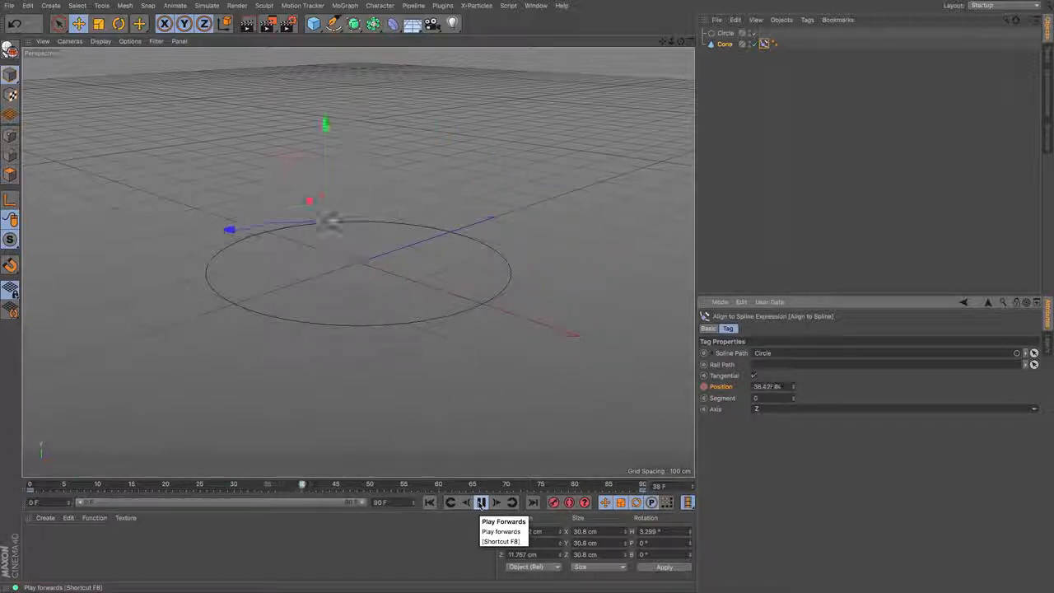
left_click(480, 502)
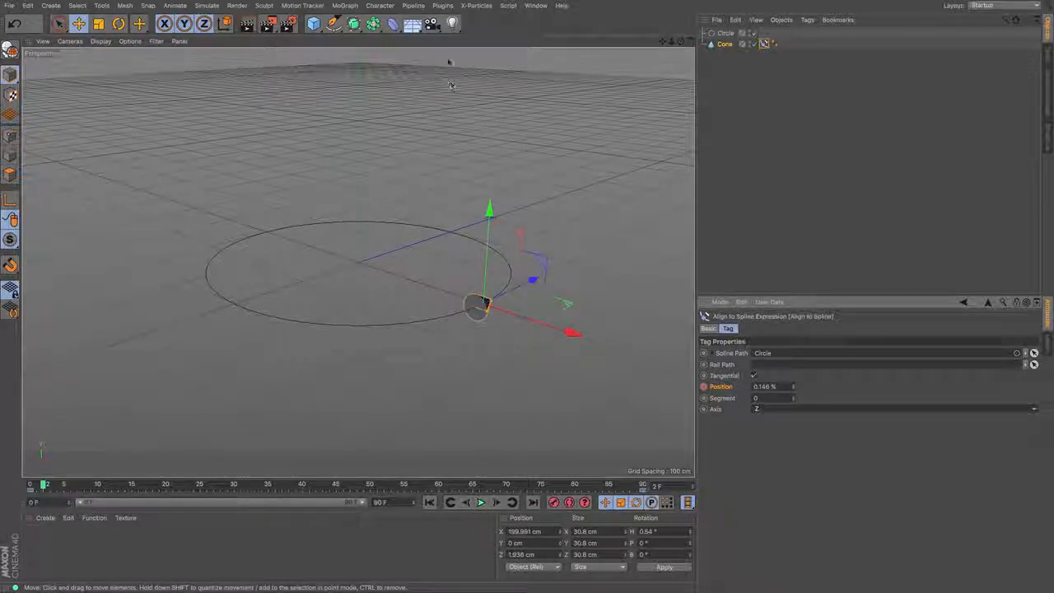
Step: Add a standard camera to the scene and move the cone's Align to Spline tag onto it
left_click(436, 27)
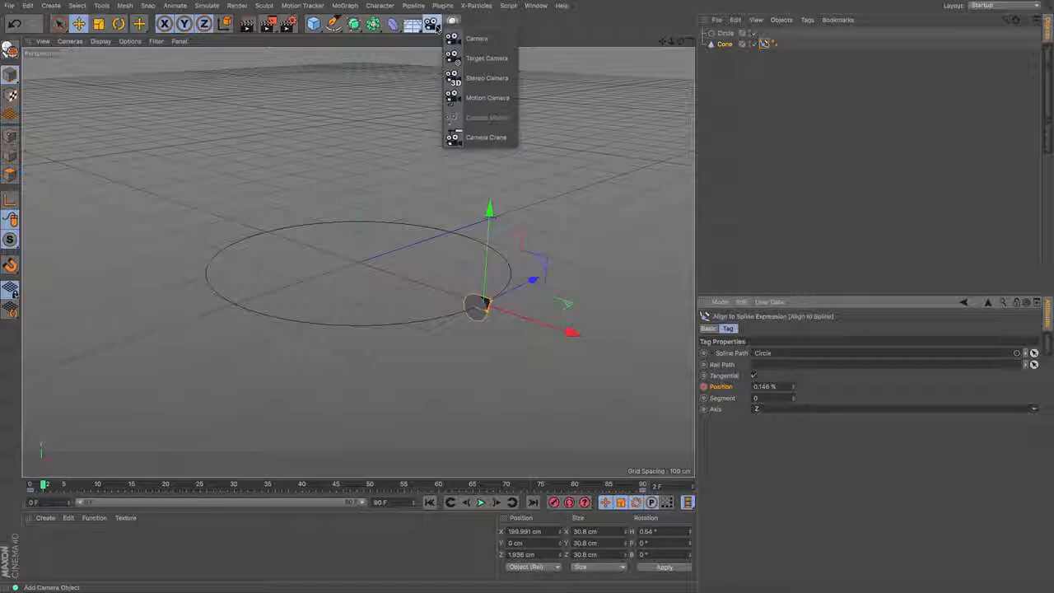
left_click(473, 37)
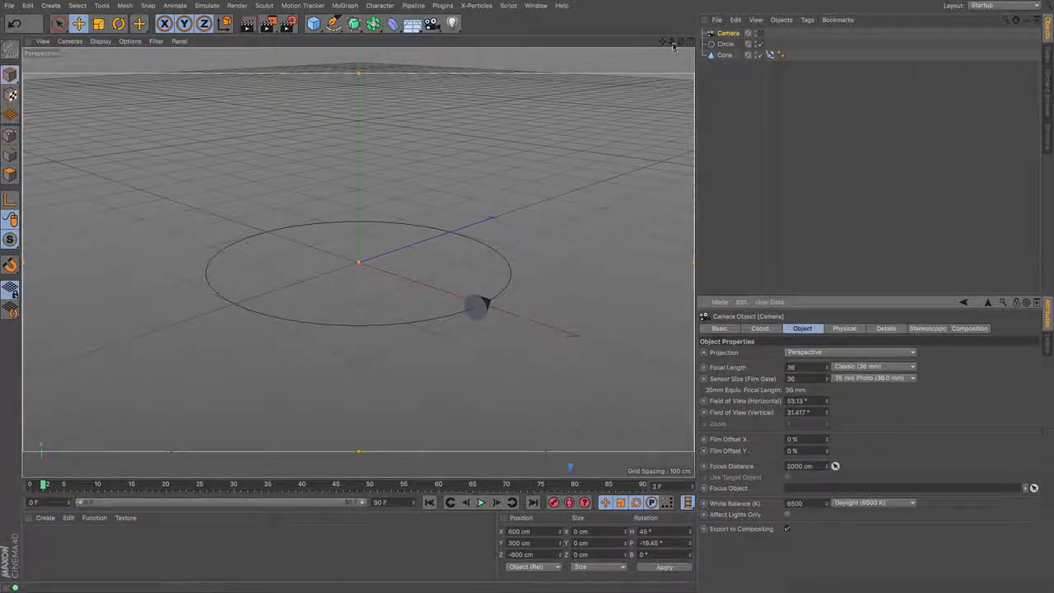
key("o")
left_click_drag(358, 262, 400, 249, "alt")
middle_click_drag(358, 261, 115, 243, "alt")
left_click_drag(662, 41, 705, 11)
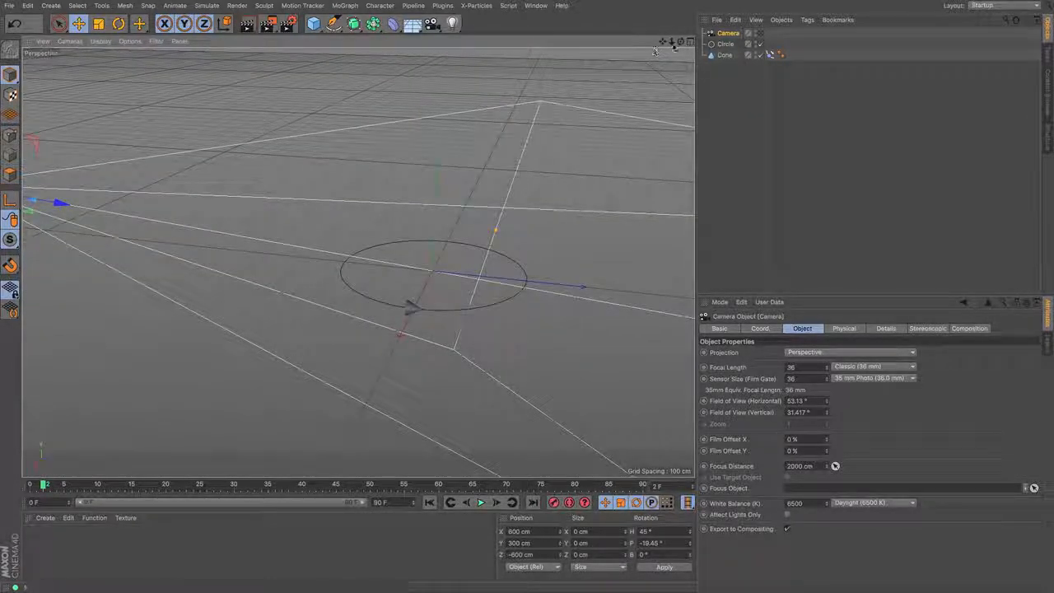
left_click_drag(672, 42, 654, 84)
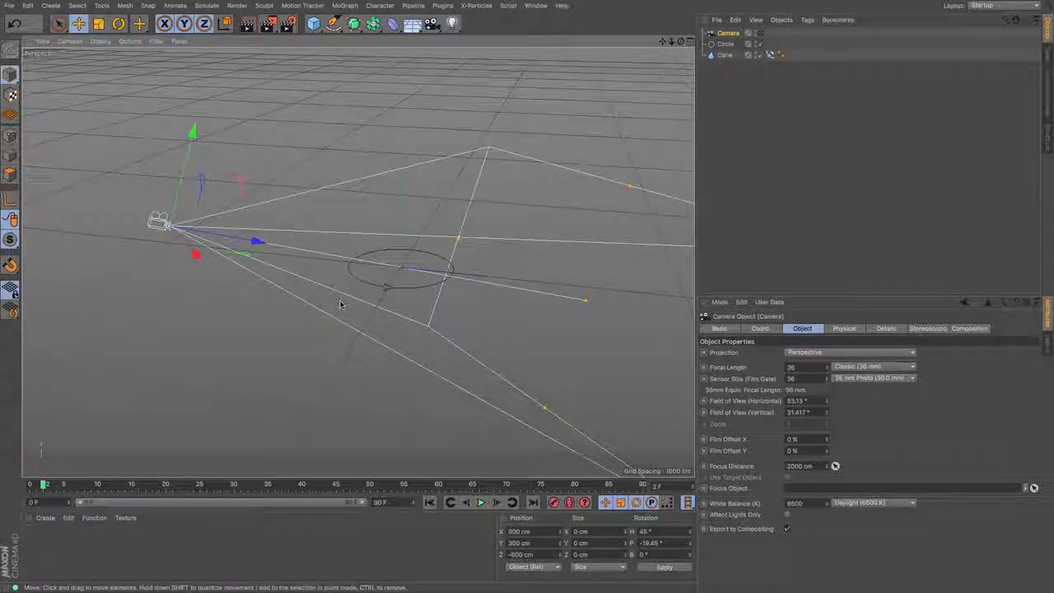
left_click(770, 55)
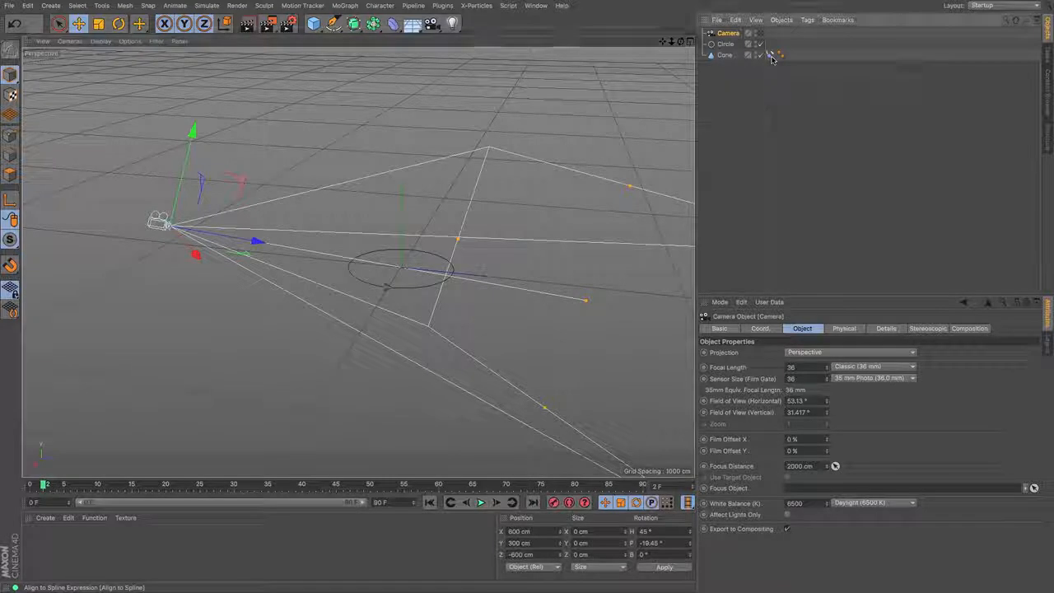
left_click_drag(771, 39, 769, 34)
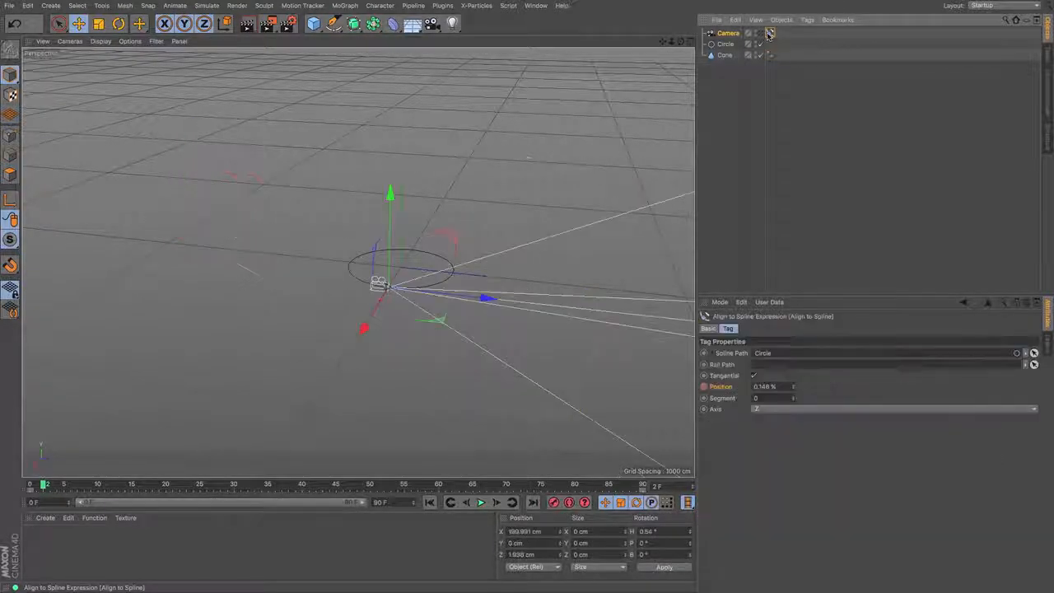
Step: Play back the animation to check how the camera travels and turns along the circle, and stop it
left_click_drag(681, 41, 694, 92)
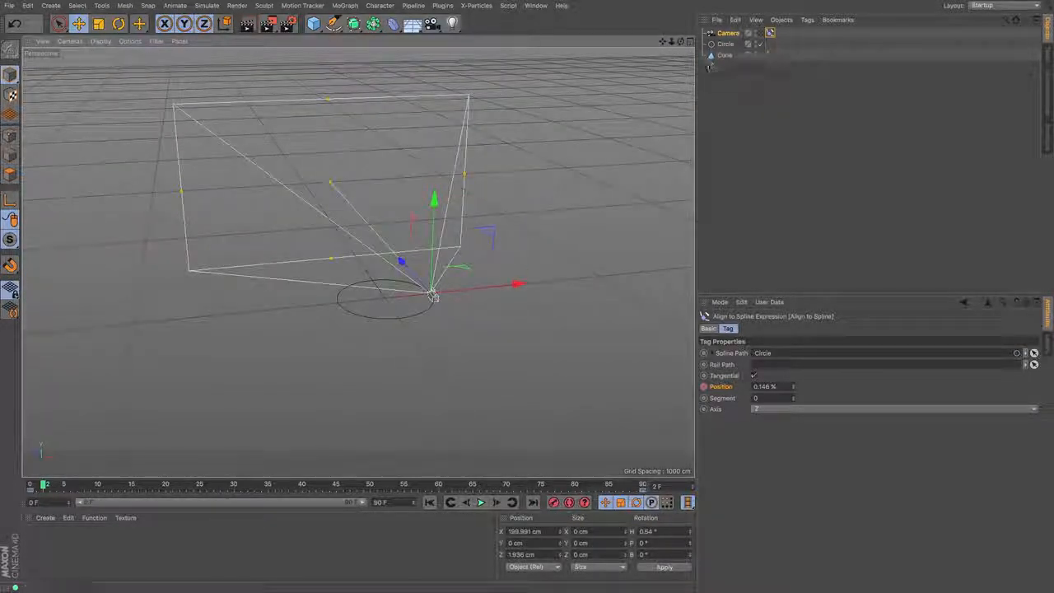
left_click(480, 503)
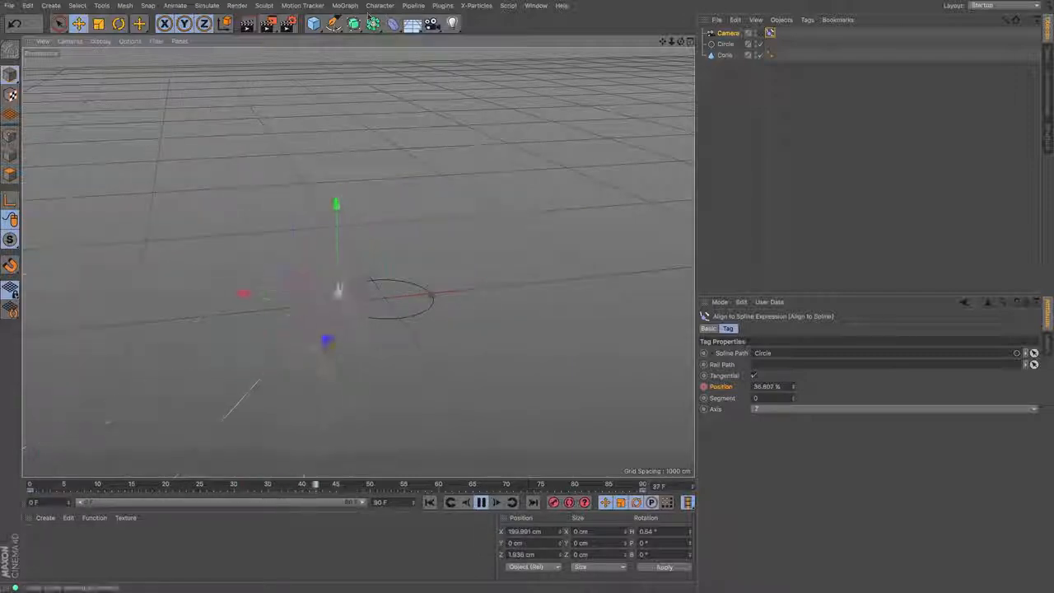
left_click(334, 23)
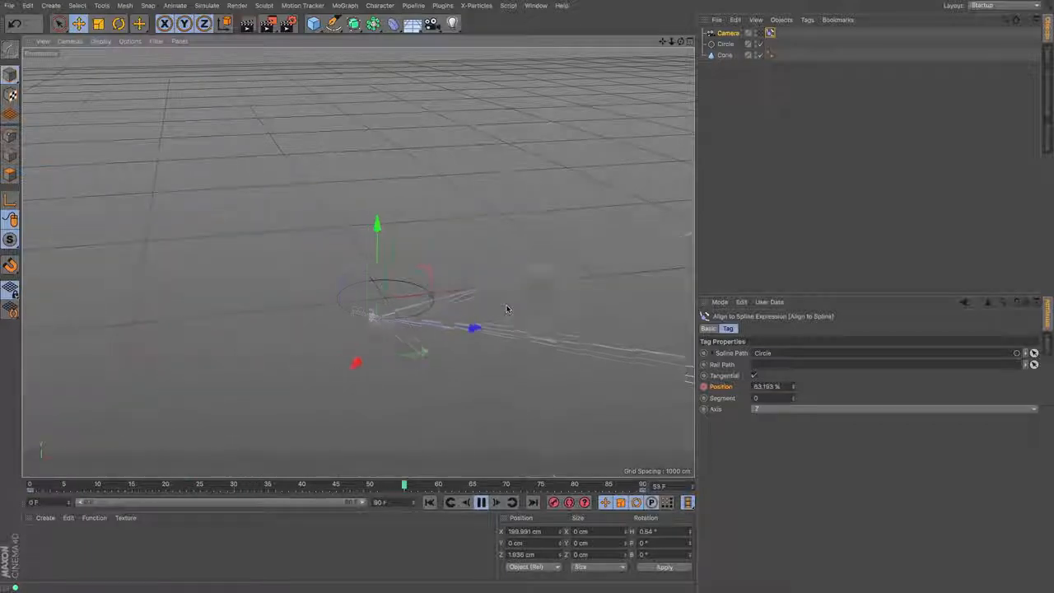
left_click(483, 503)
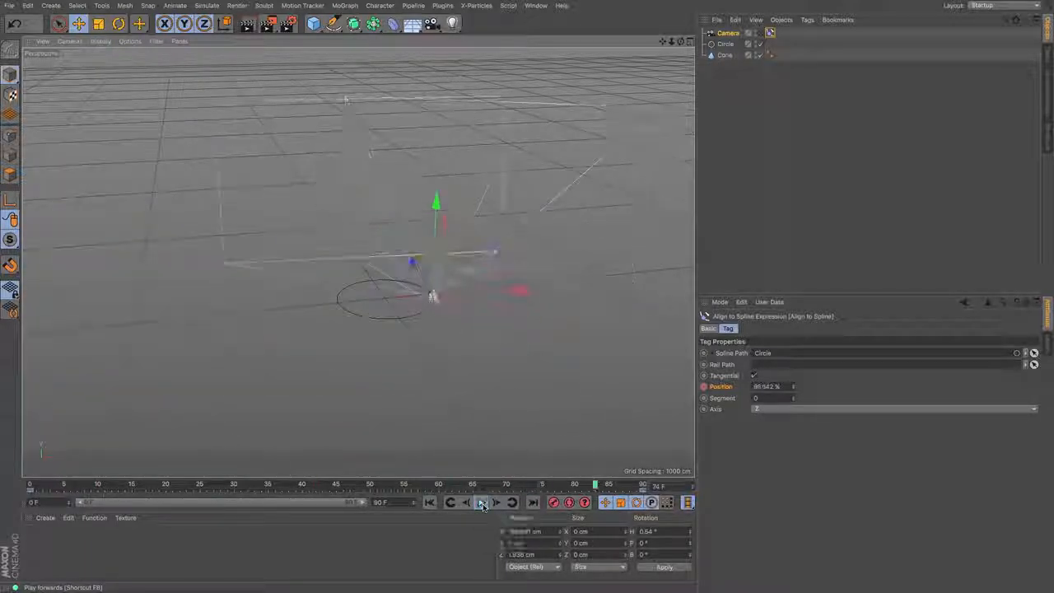